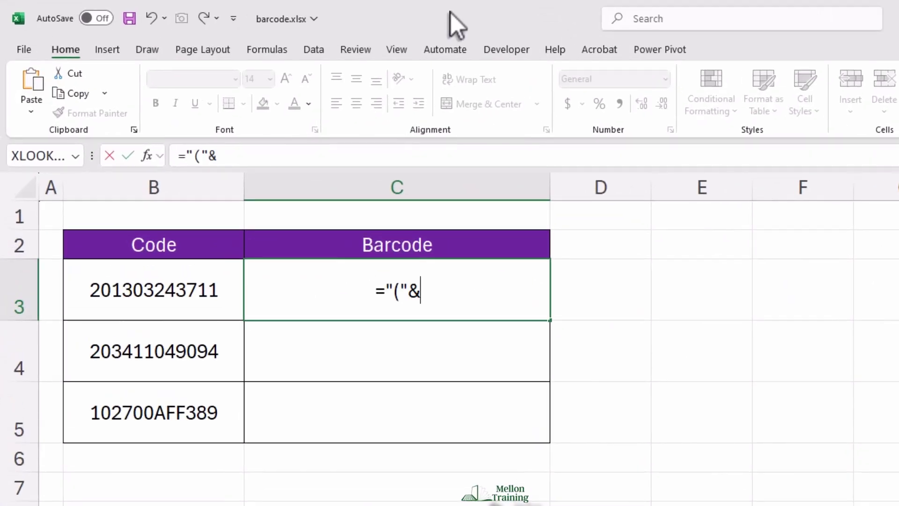
Step: Enter ="("&B3&")" in C3 and copy it down to C5
text(B3&")")
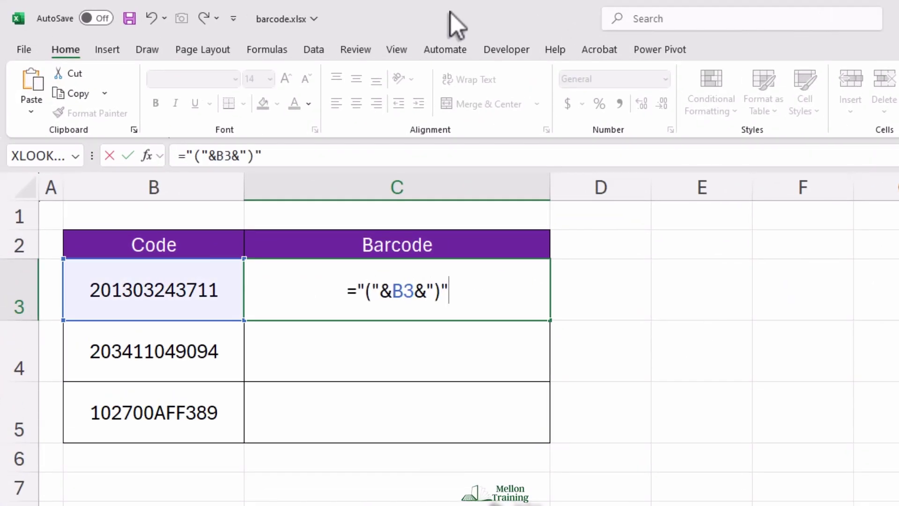
key(Return)
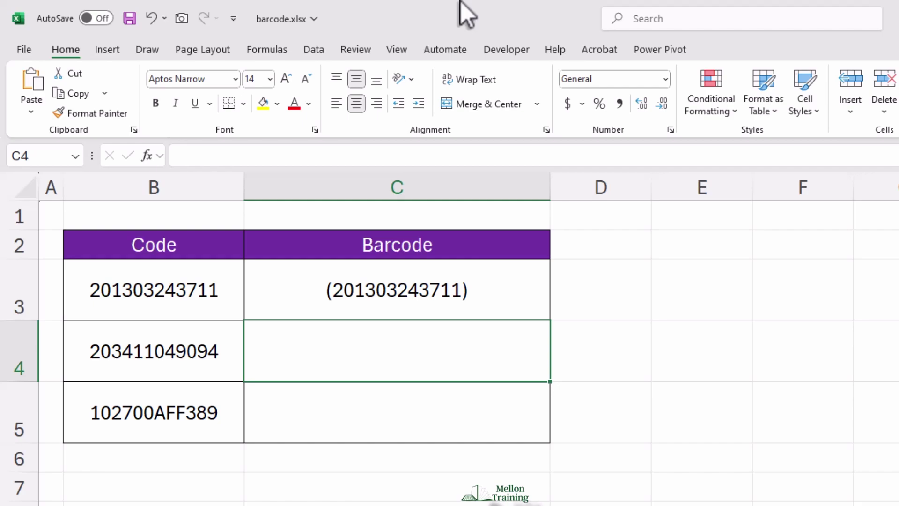
click(397, 289)
drag(549, 320, 551, 441)
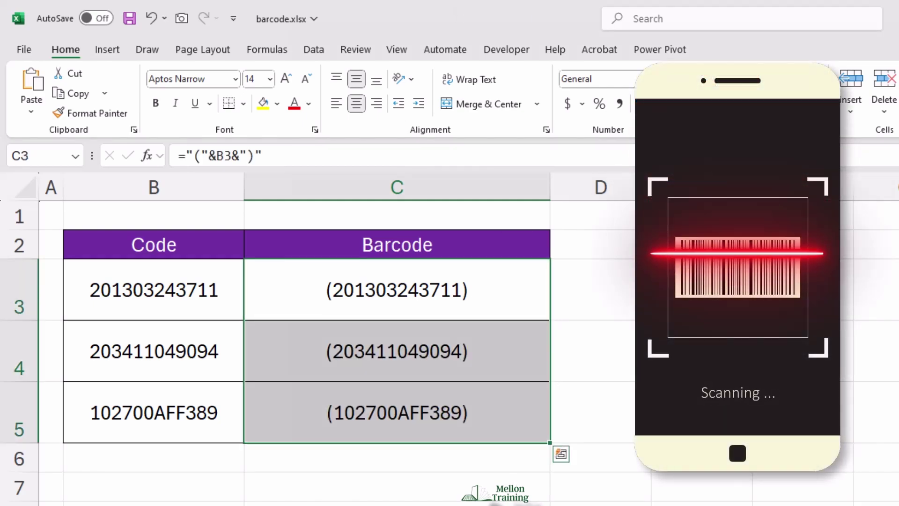
Step: Select C3:C5 and browse the list of available fonts
drag(416, 282, 422, 417)
click(235, 79)
drag(369, 103, 364, 302)
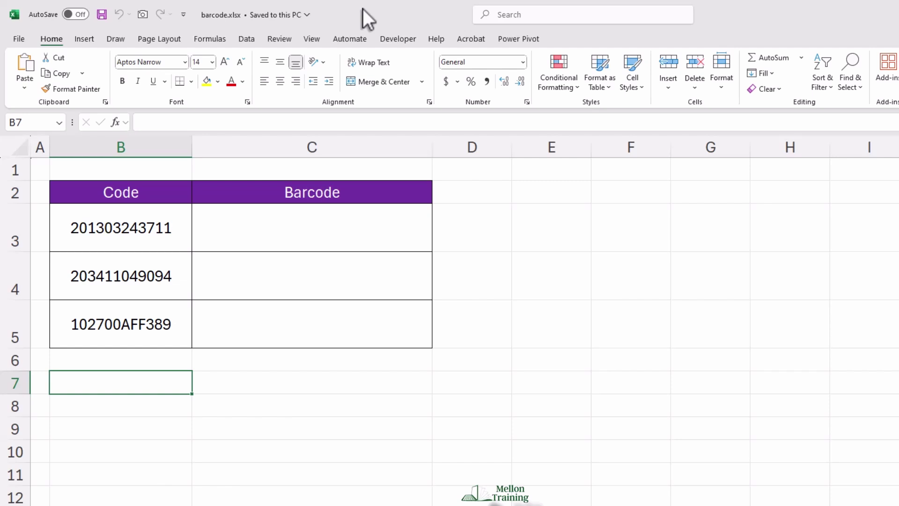
key(Up)
key(Up)
key(Up)
key(Up)
key(Up)
key(Up)
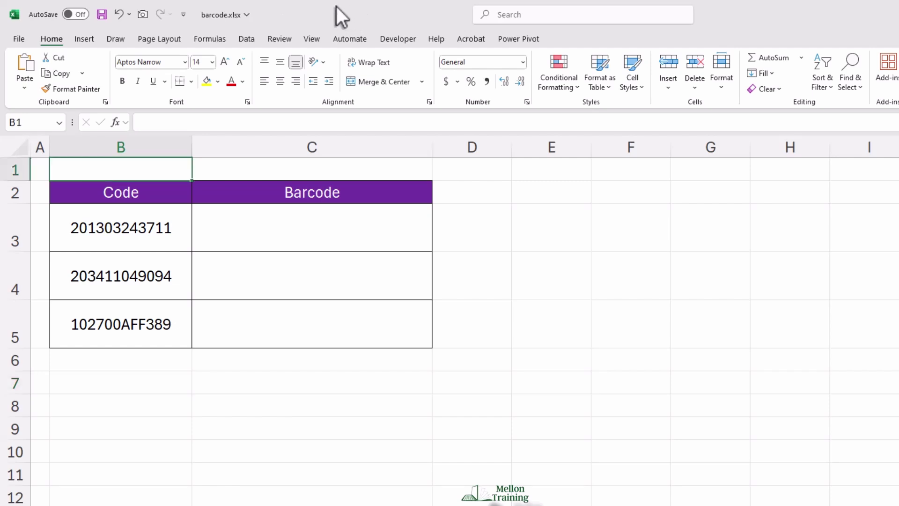
click(96, 389)
key(F2)
text(012)
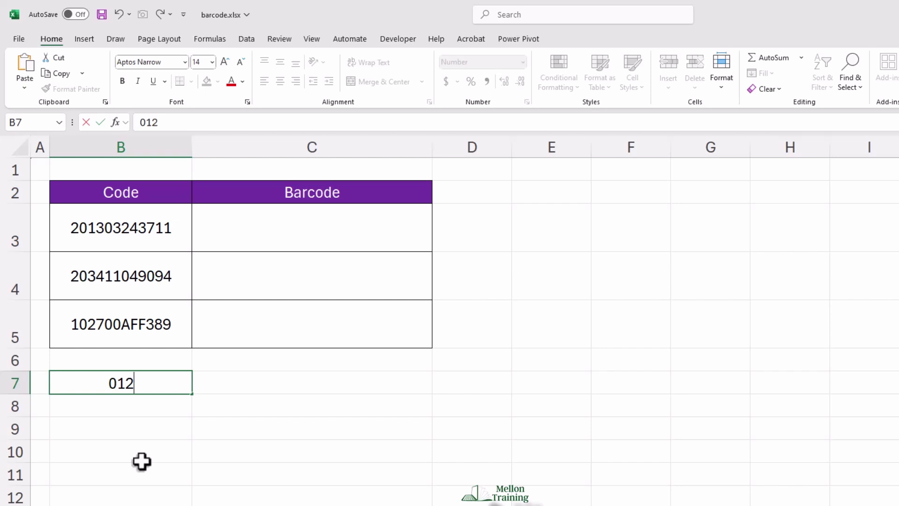
text(3456789)
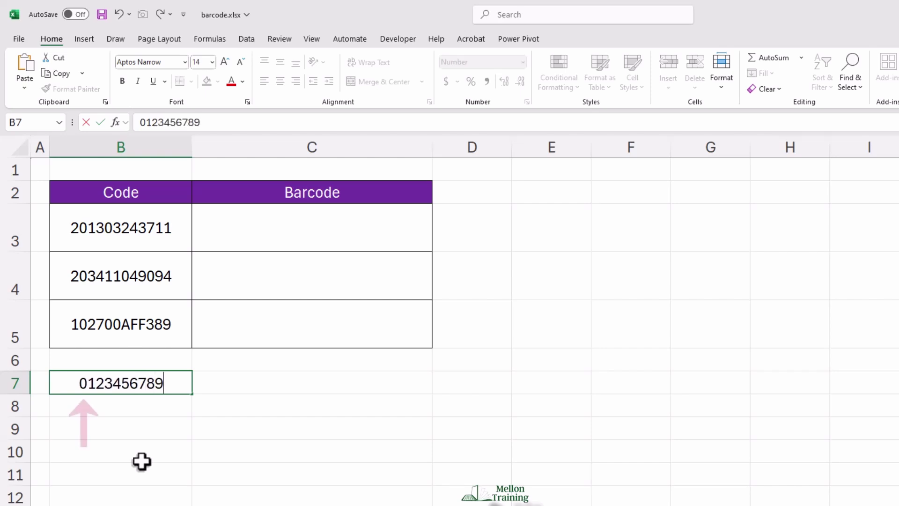
key(Return)
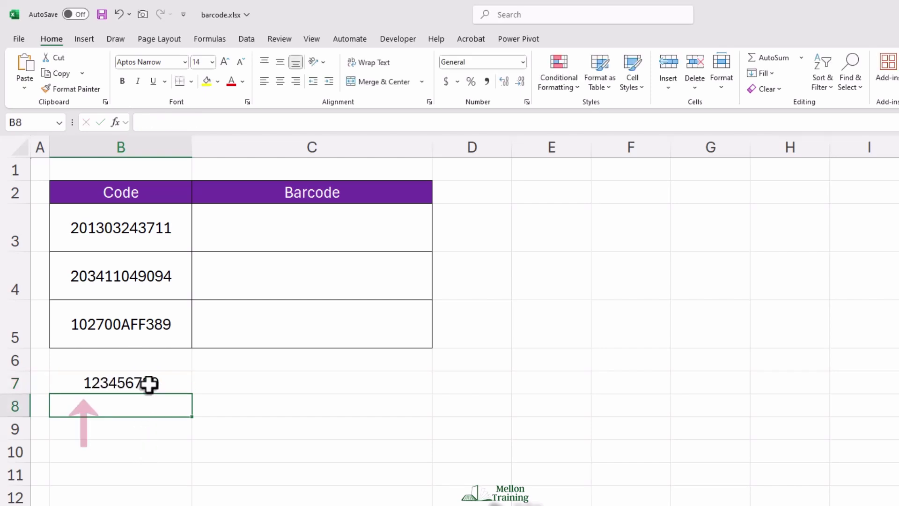
click(149, 384)
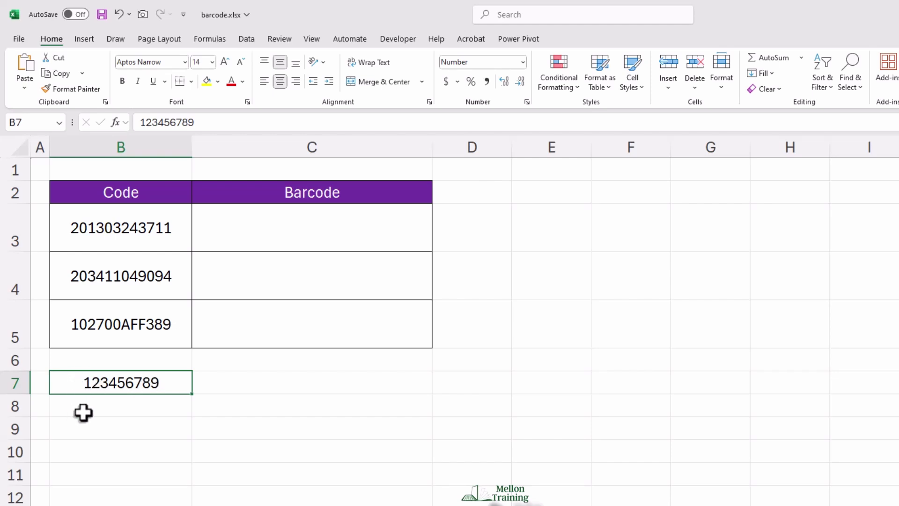
key(Delete)
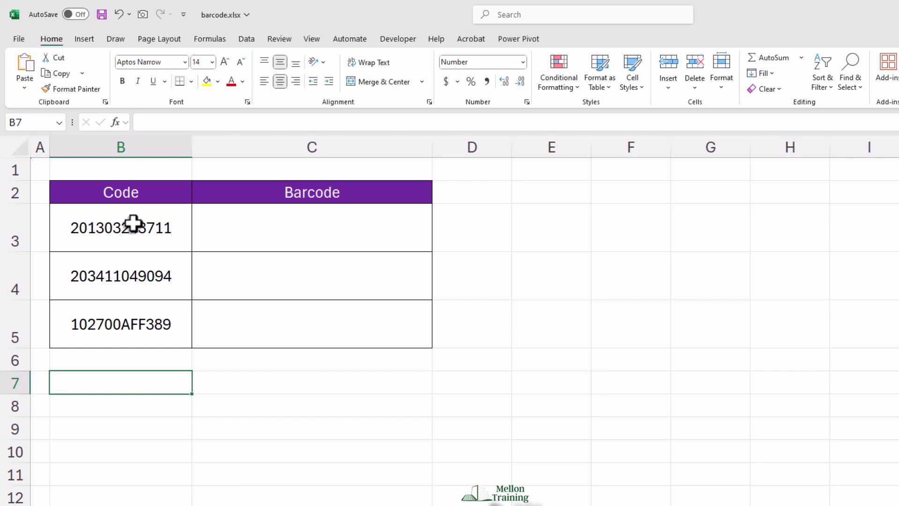
Step: Apply the Text number format to the codes in B3:B5
drag(133, 226, 133, 328)
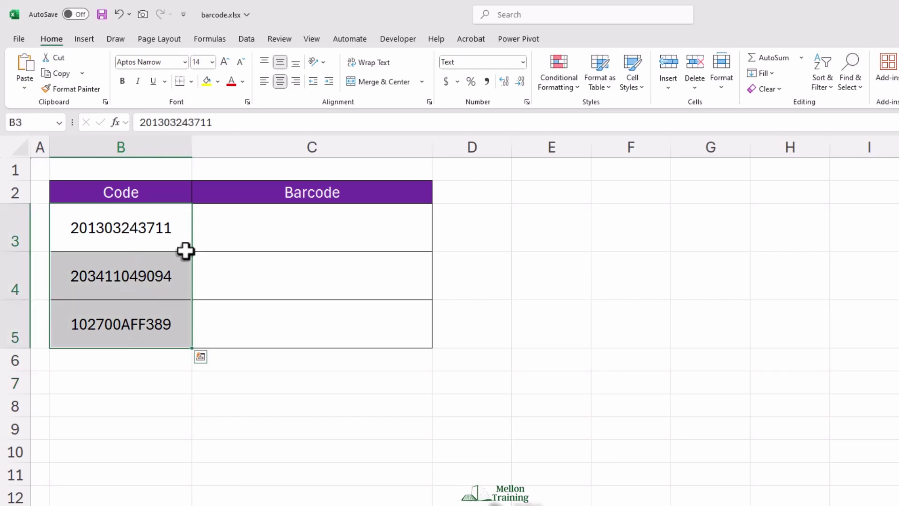
click(523, 63)
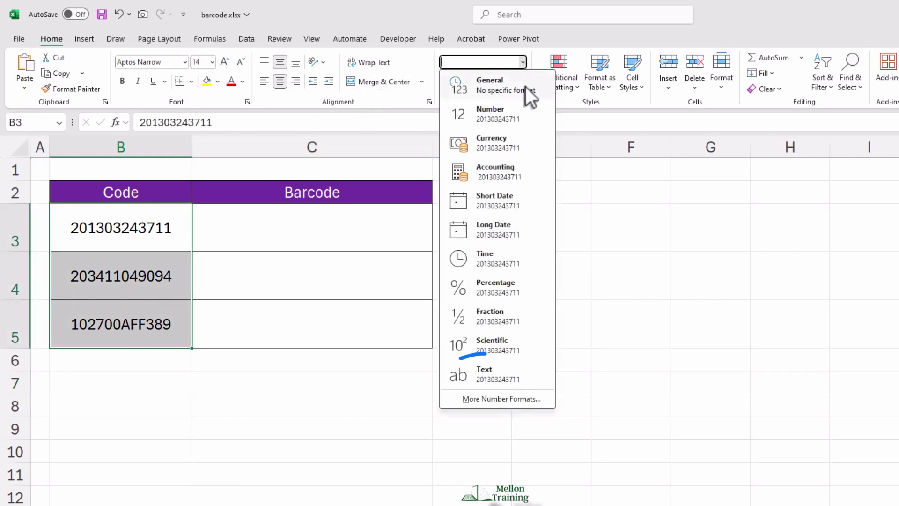
click(502, 371)
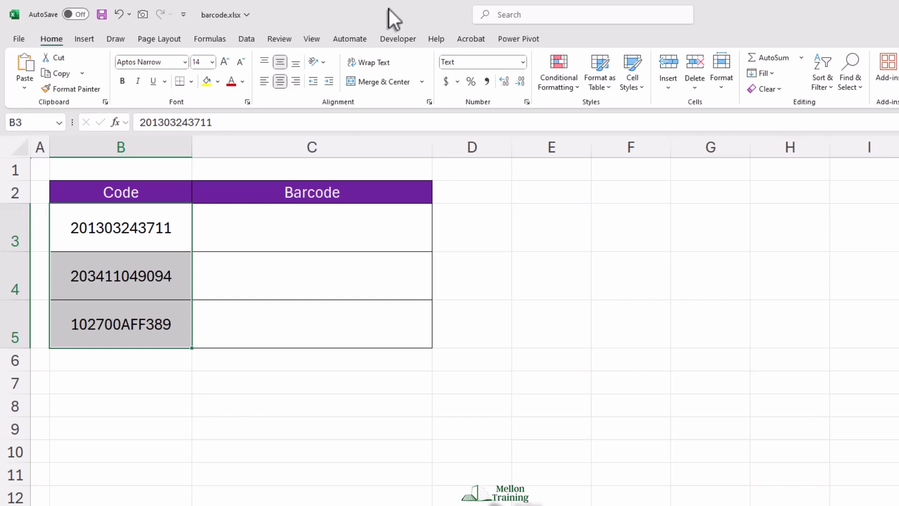
key(Right)
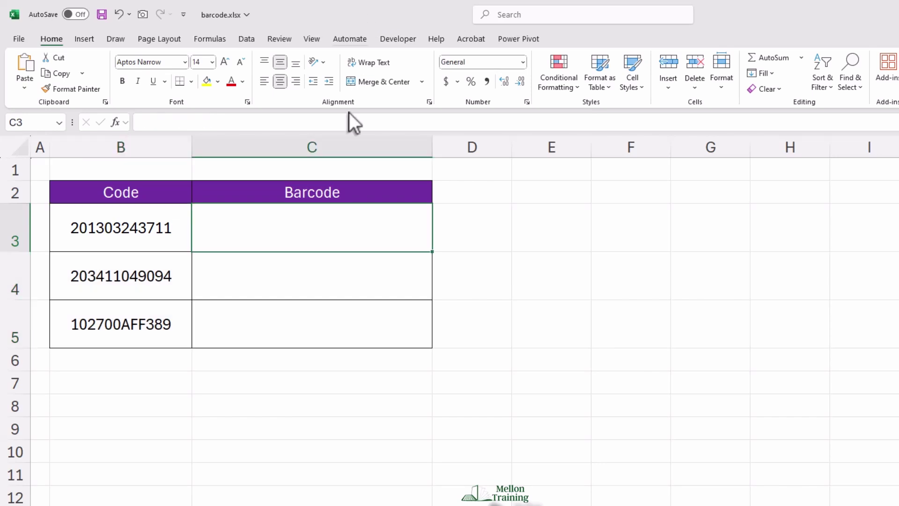
Step: Put ="("&B3&")" in C3 and fill it down through C5 to bracket each code
click(285, 169)
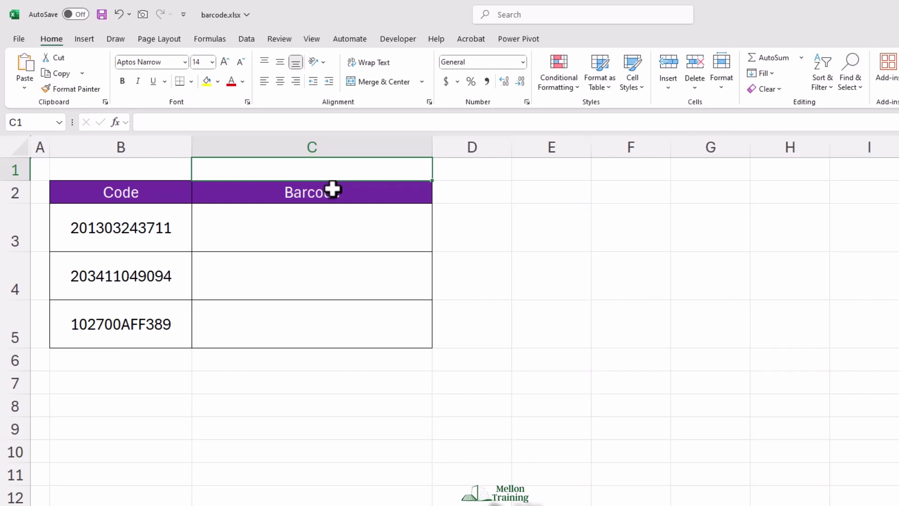
click(291, 225)
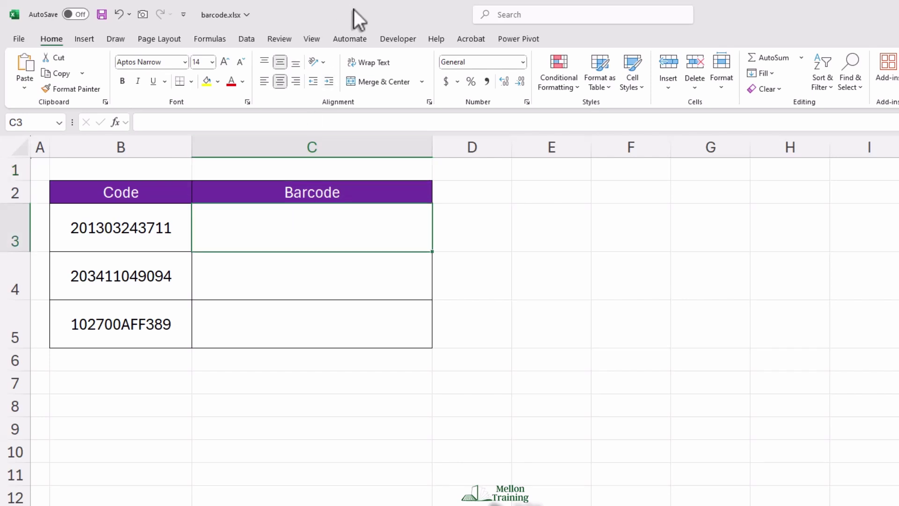
text(=)
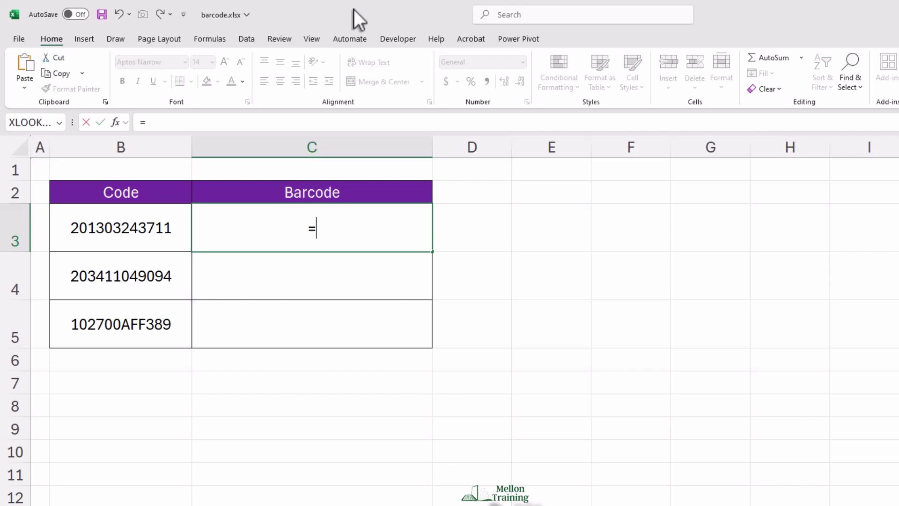
text("("&)
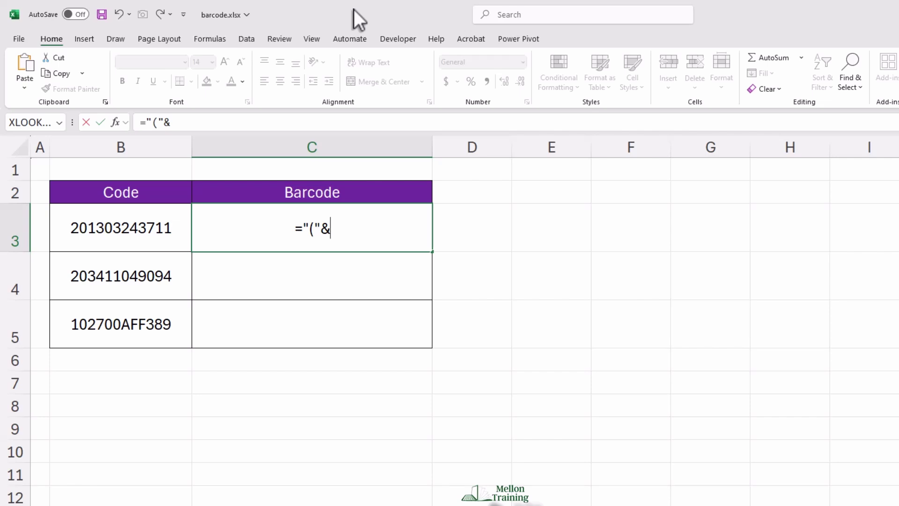
text(B3)
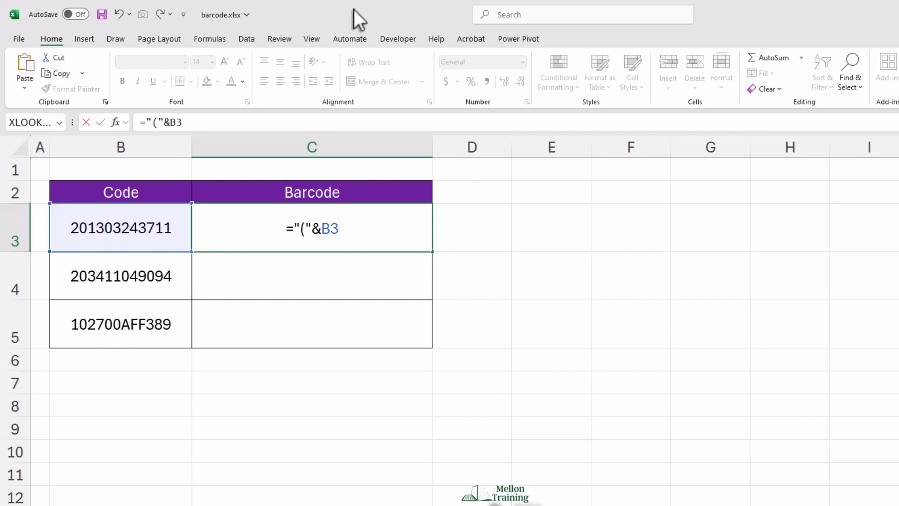
text(&)
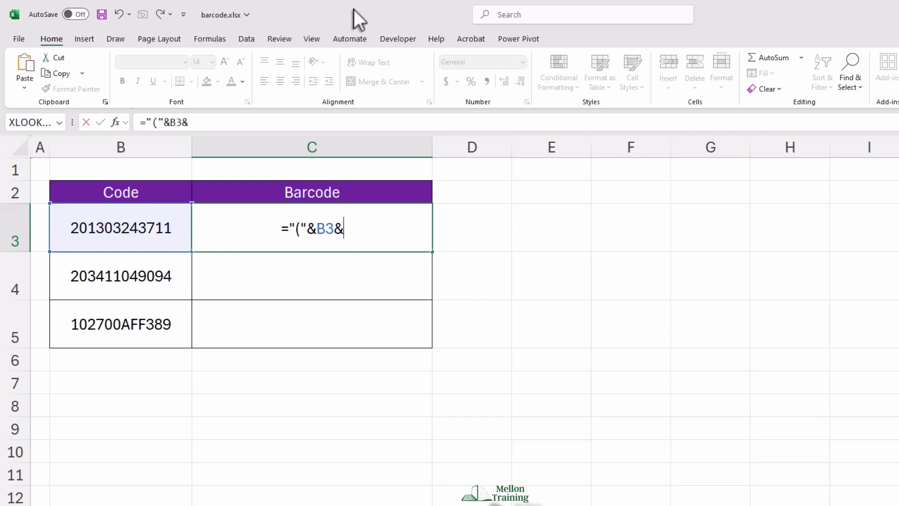
text(")
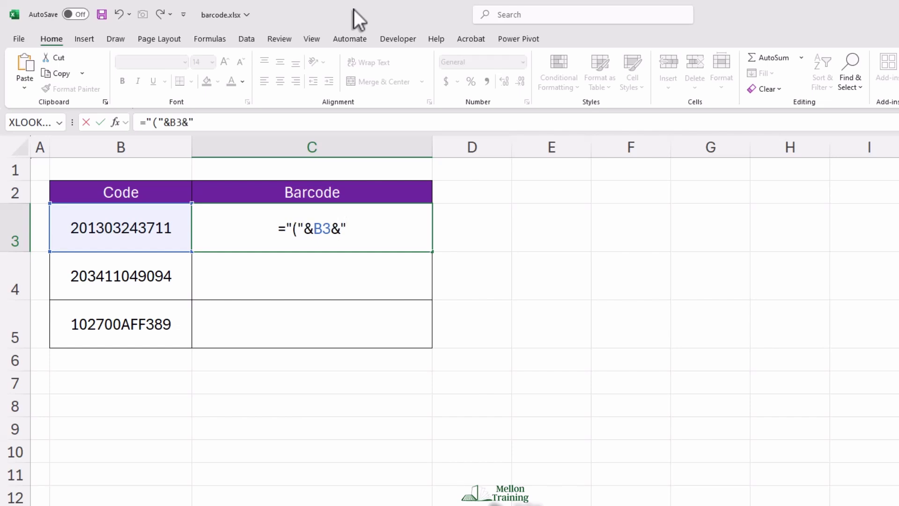
text()")
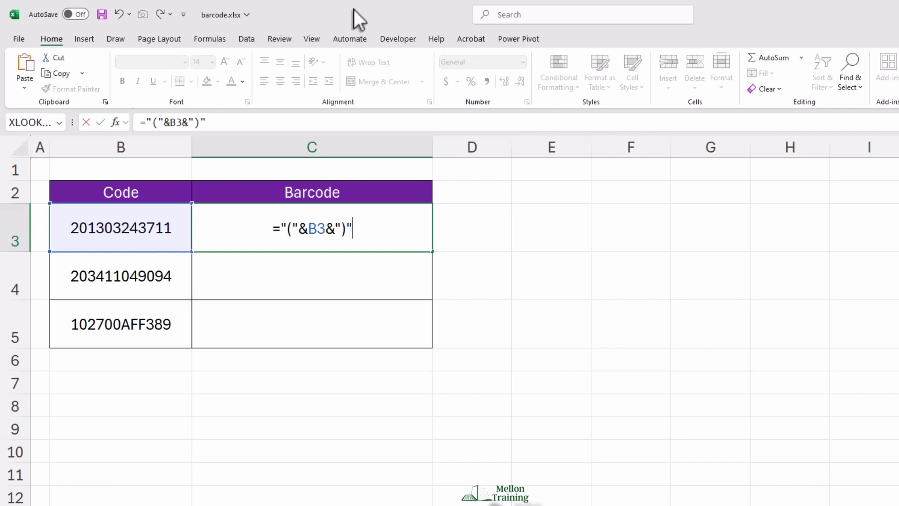
key(Return)
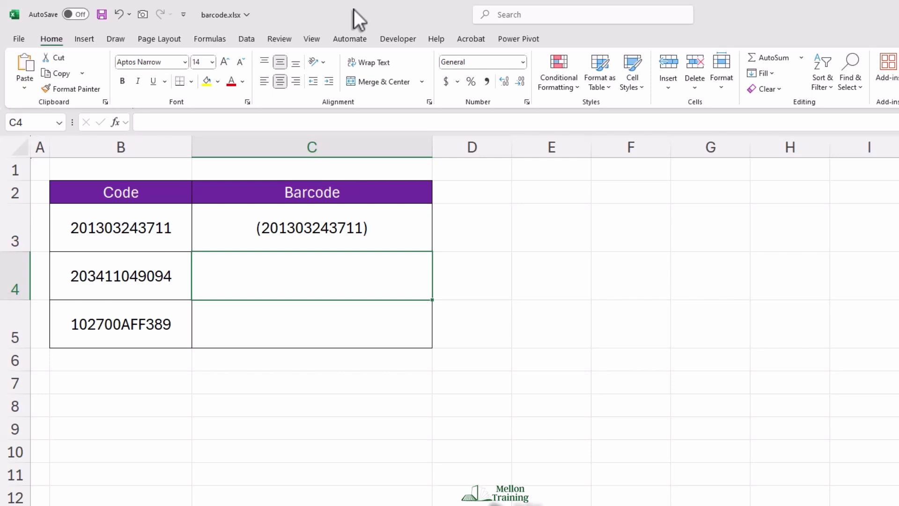
click(365, 248)
drag(432, 251, 434, 348)
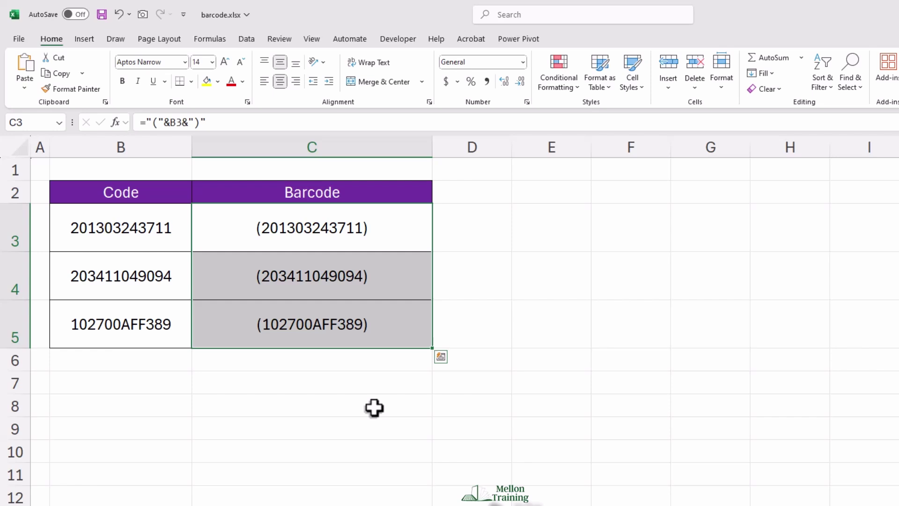
Step: Set C3:C5 to the IDAutomationHC39M Free Version font so the codes show as barcodes
drag(327, 228, 331, 331)
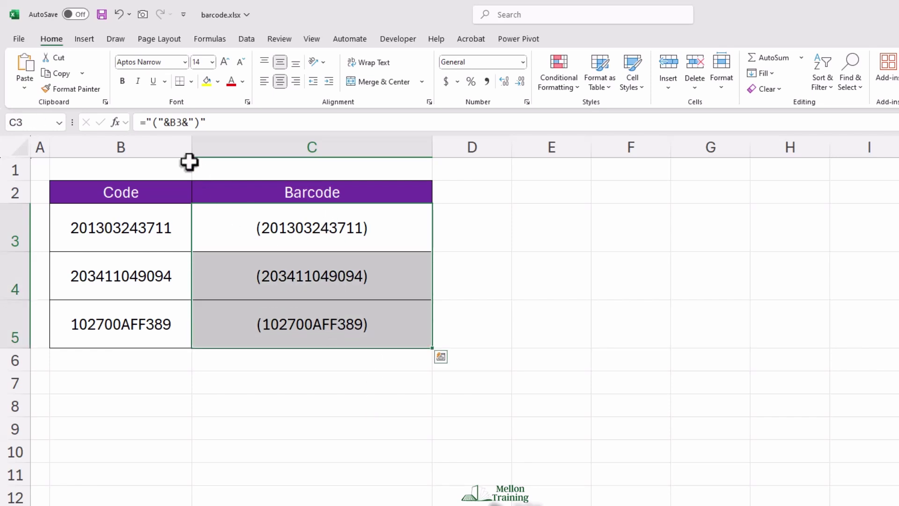
click(185, 62)
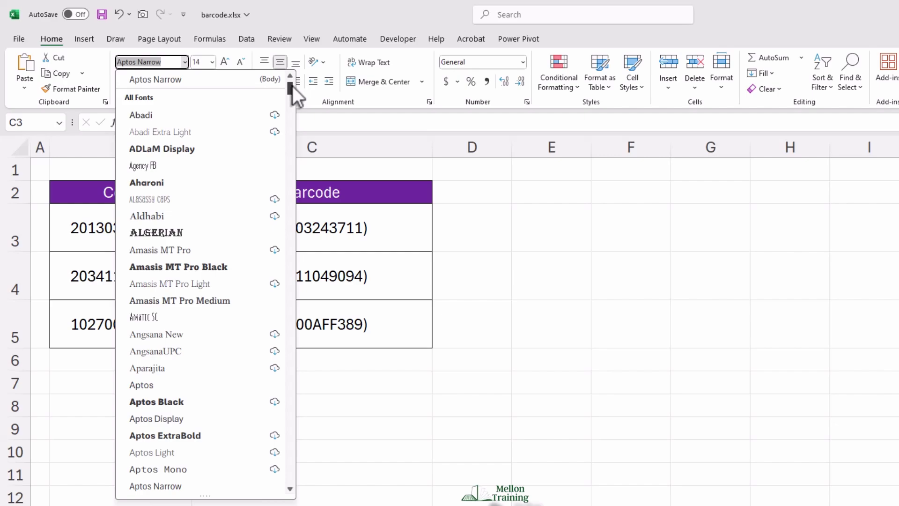
drag(292, 85, 285, 239)
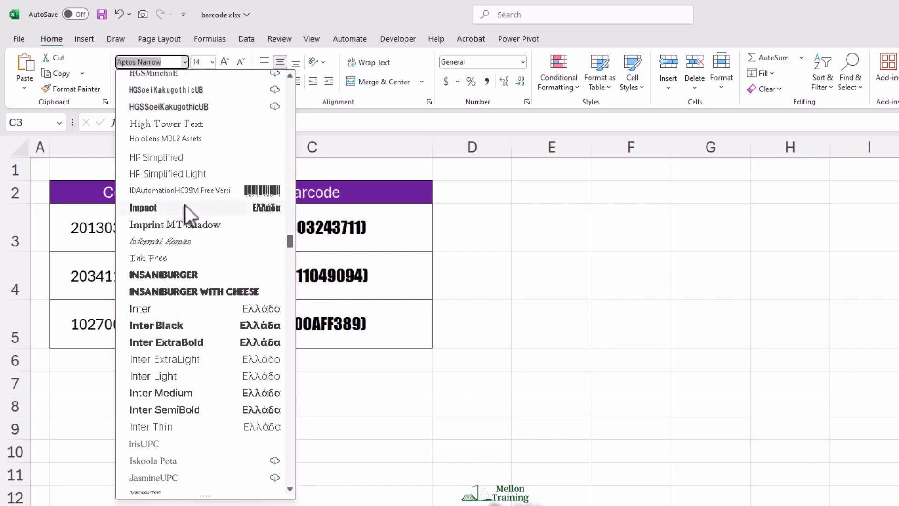
click(152, 191)
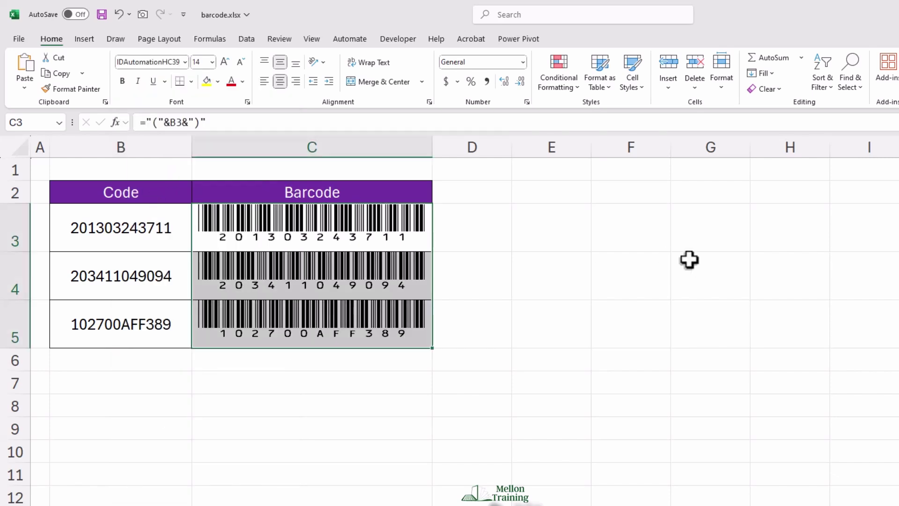
click(477, 224)
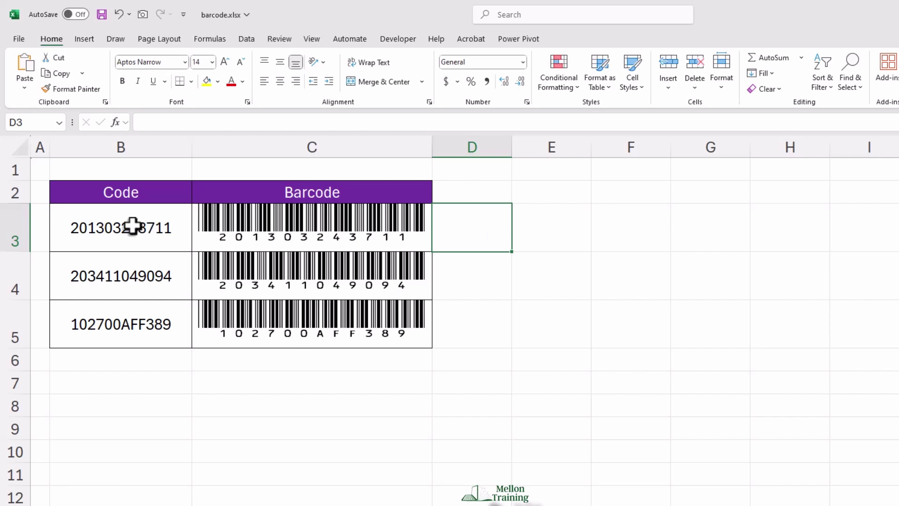
click(117, 227)
double_click(99, 229)
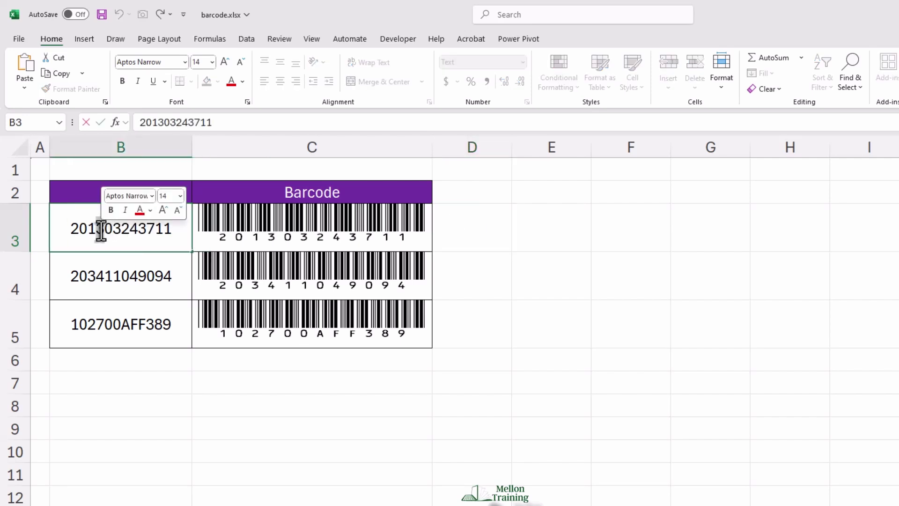
text(9)
key(Return)
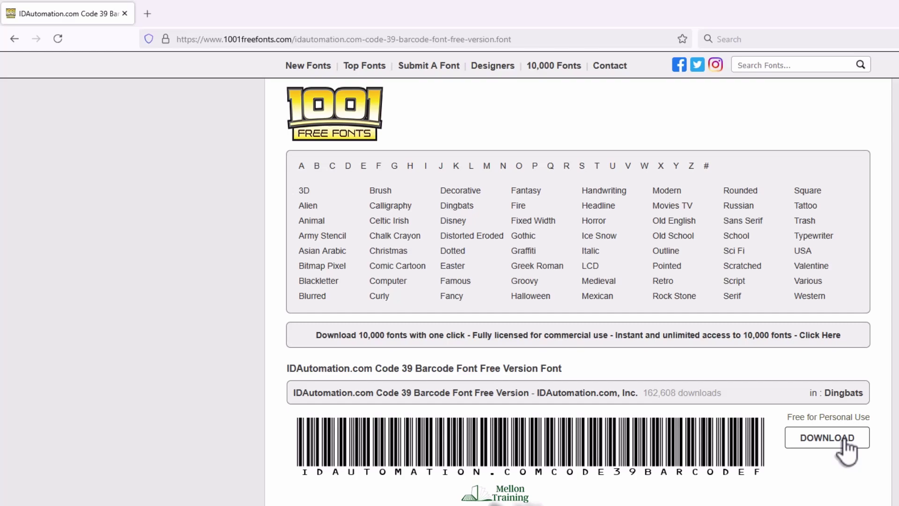
Step: Download the IDAutomation Code 39 barcode font zip from 1001freefonts.com
scroll(843, 449, down, 4)
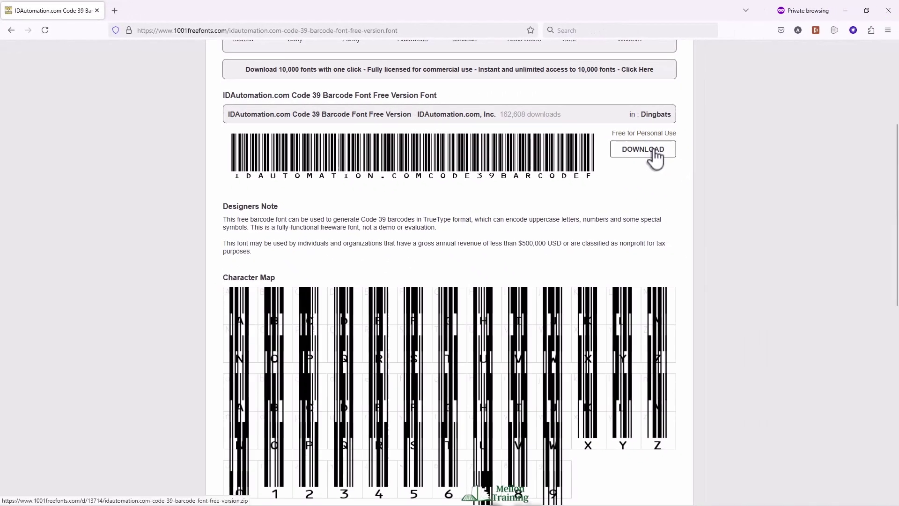
click(653, 151)
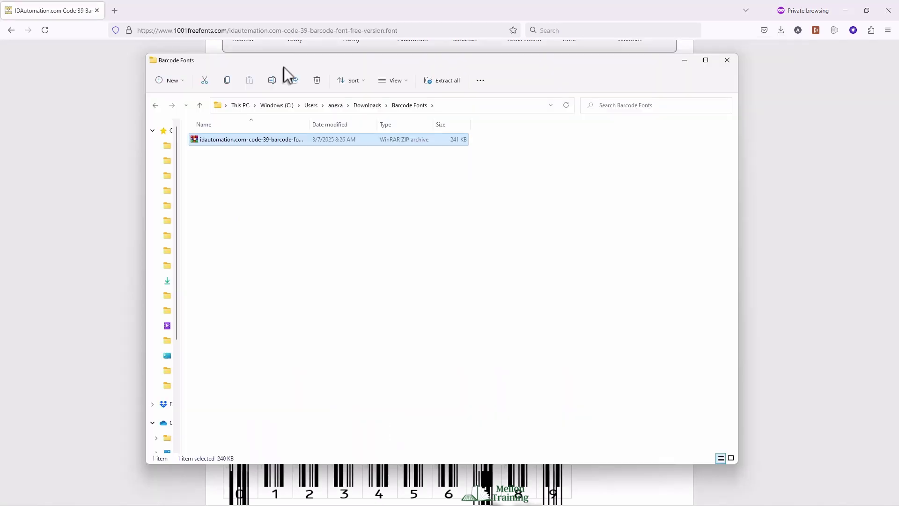
Step: Extract the font zip into the Barcode Fonts folder with WinRAR's Extract Here
right_click(223, 142)
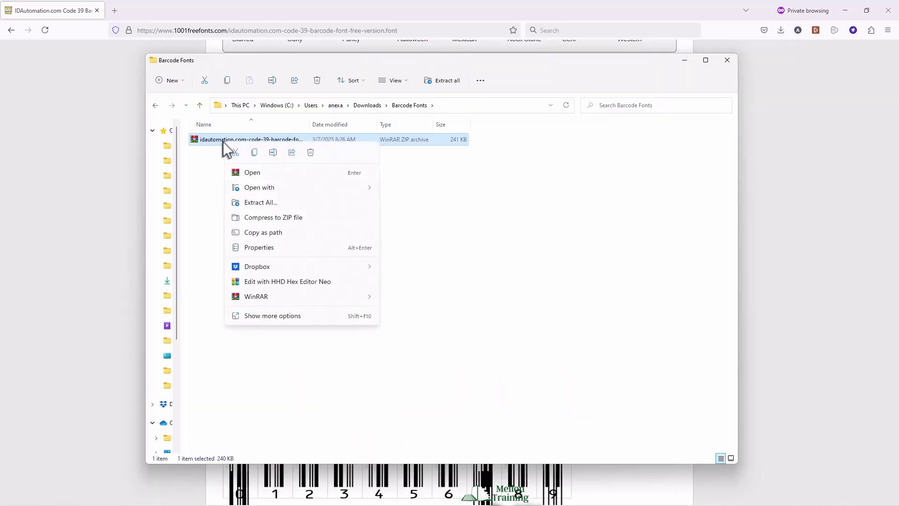
mouse_move(312, 296)
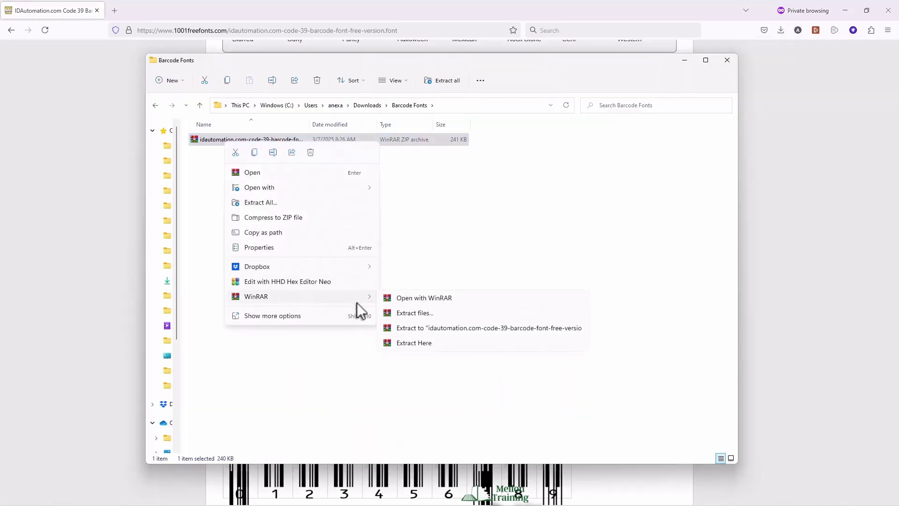
click(432, 343)
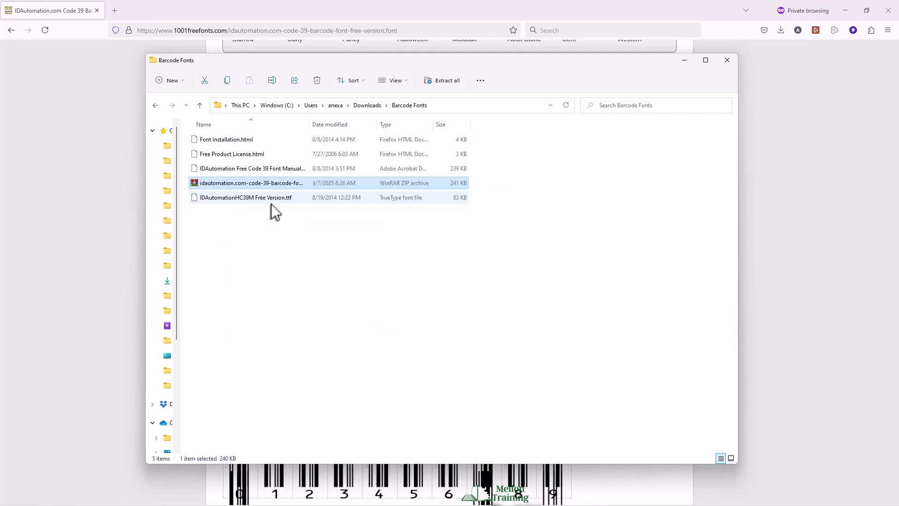
click(258, 268)
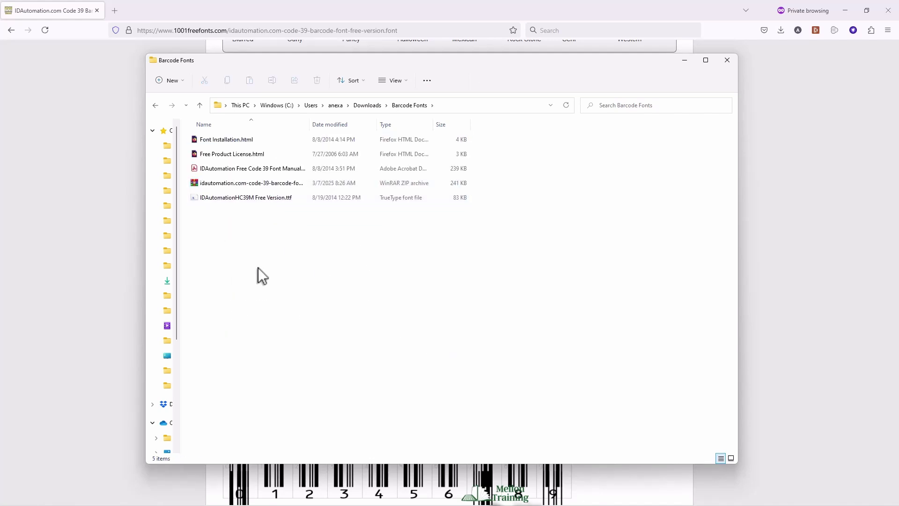
Step: Install IDAutomationHC39M Free Version.ttf over the existing copy, then close the viewer and folder
double_click(251, 198)
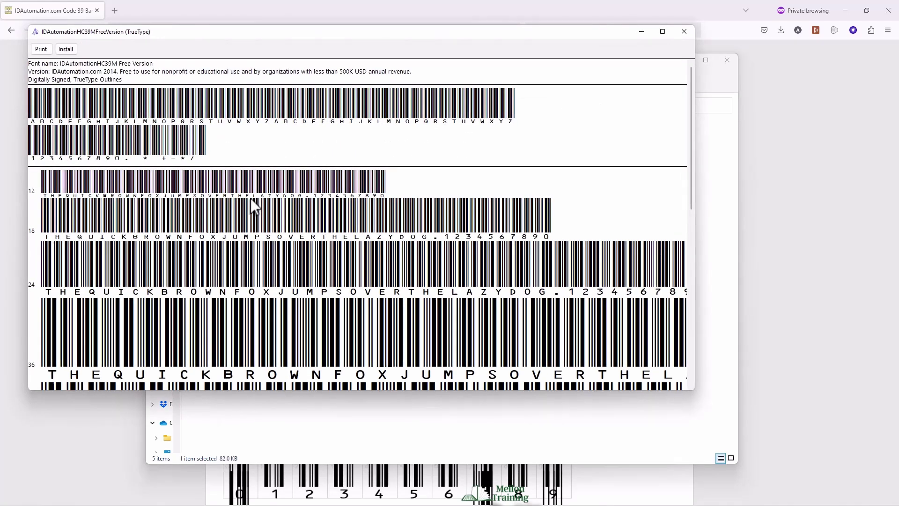
click(70, 49)
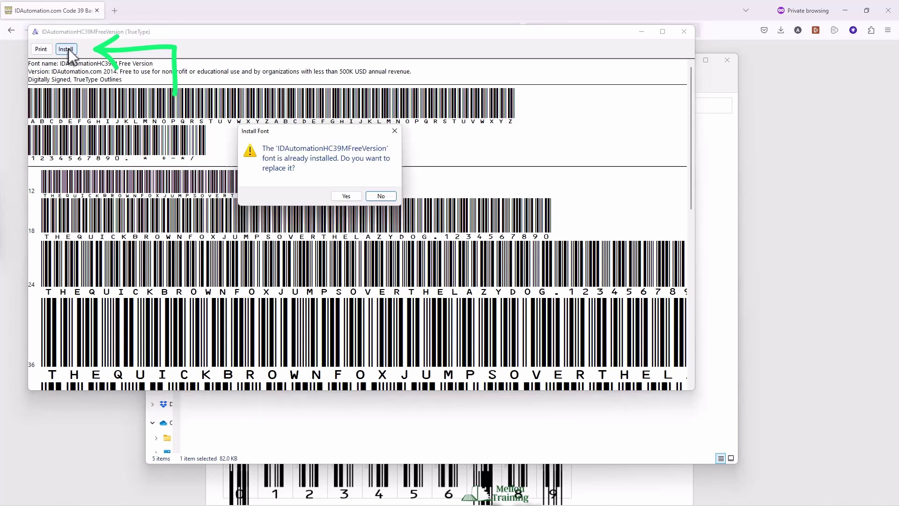
click(346, 197)
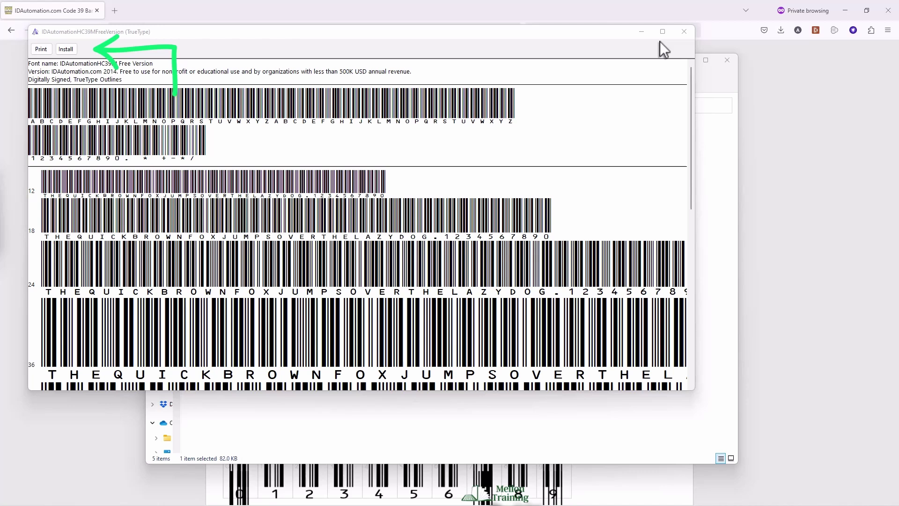
click(684, 31)
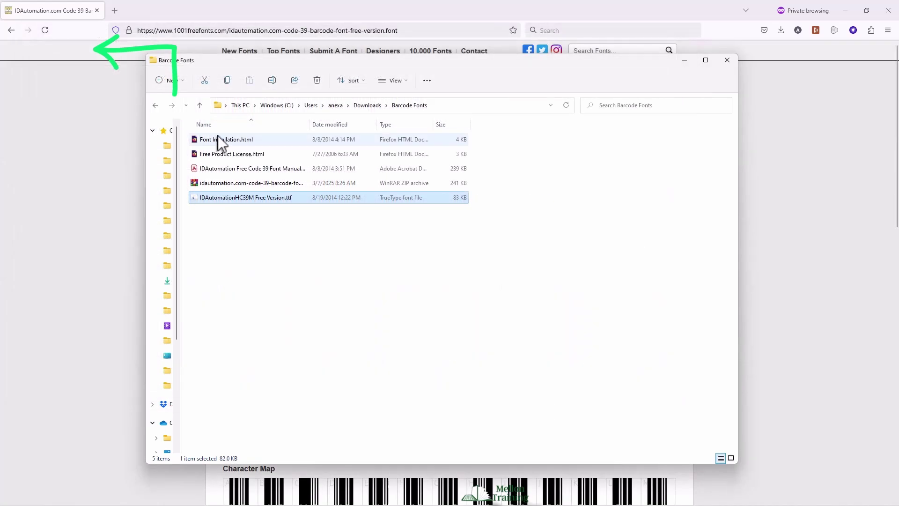
click(727, 60)
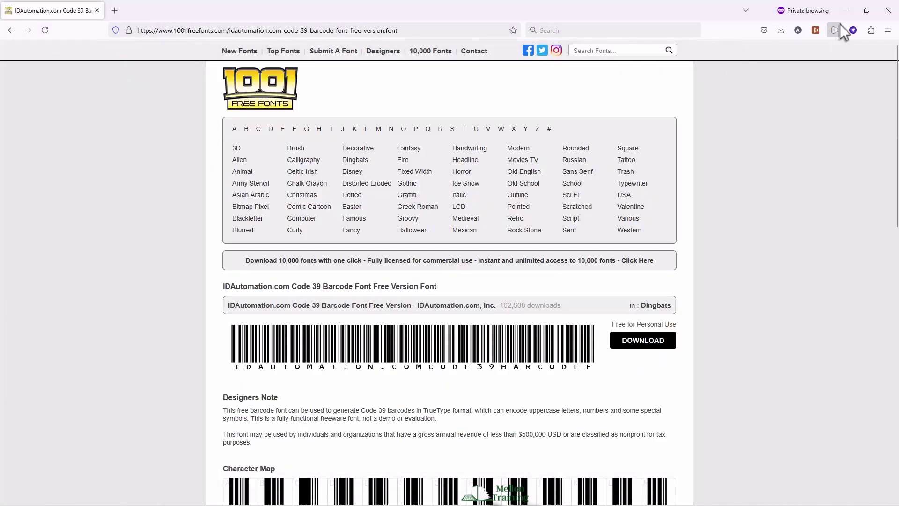
Step: Close Firefox and select cell D3 on the barcode sheet
click(888, 11)
click(378, 178)
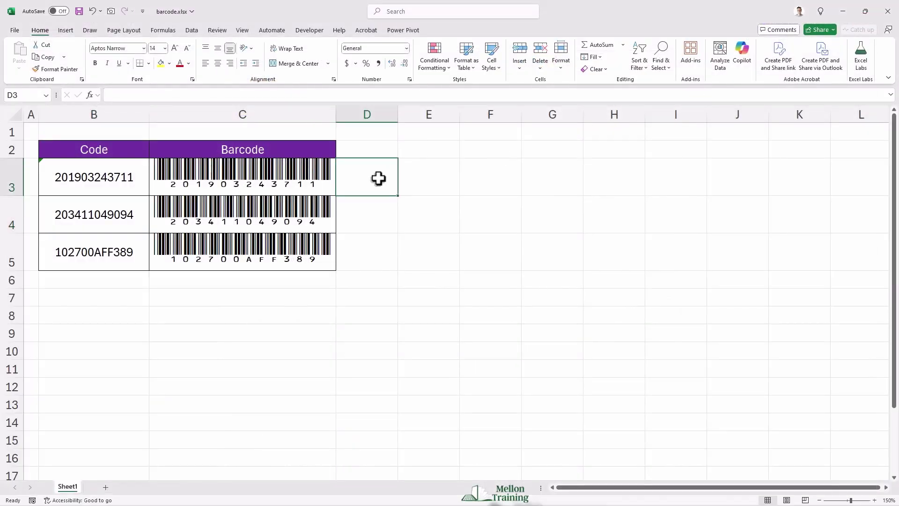